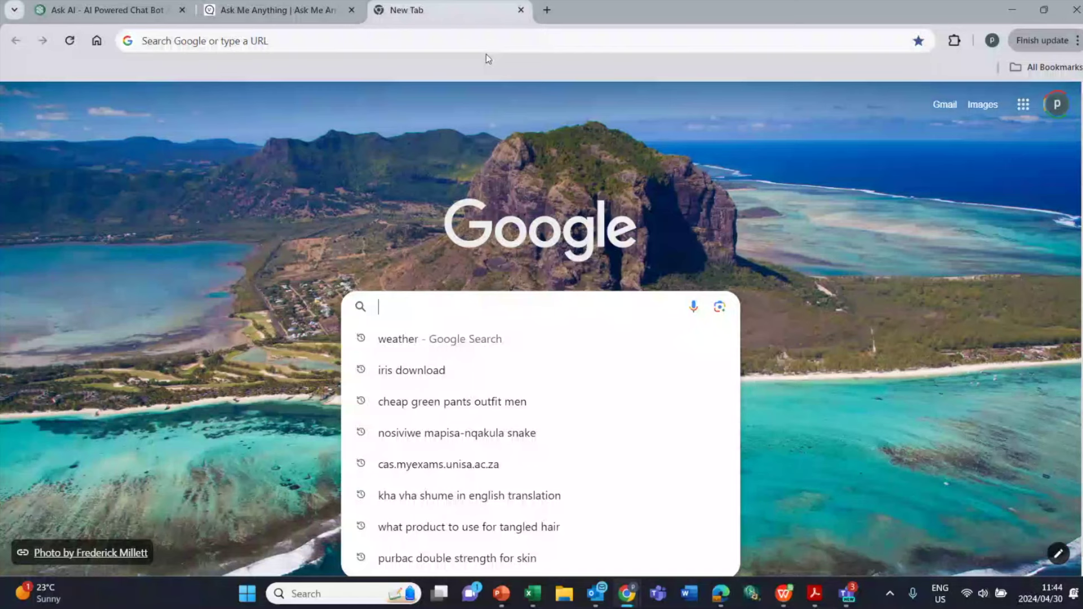
Step: Search Google for "iris download" and open the Iris Invigilation Download page
{"action": "type", "text": "iri"}
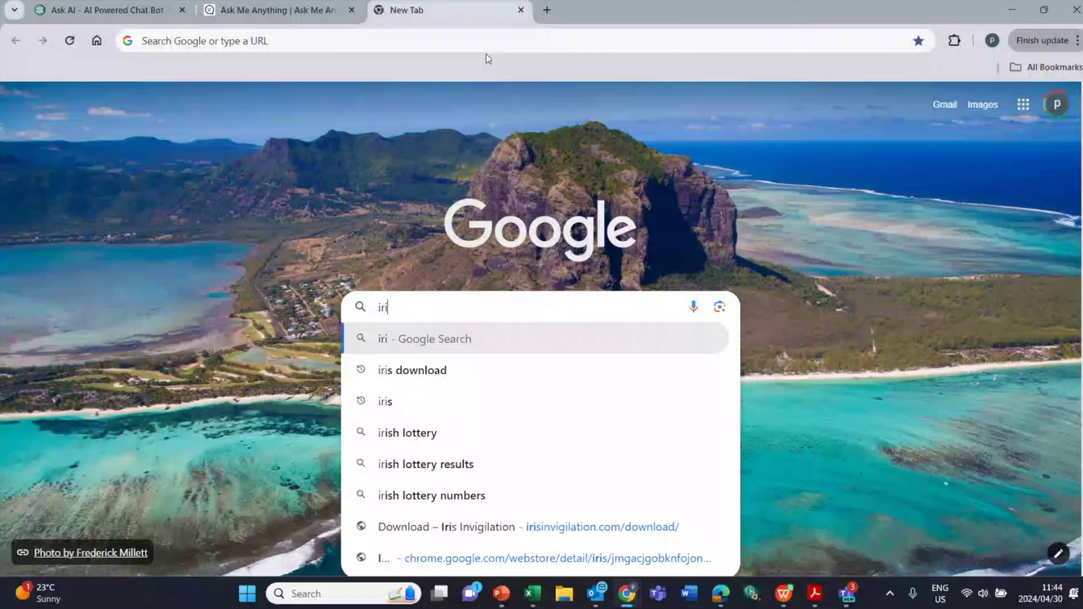
{"action": "key", "text": "Down"}
{"action": "key", "text": "Return"}
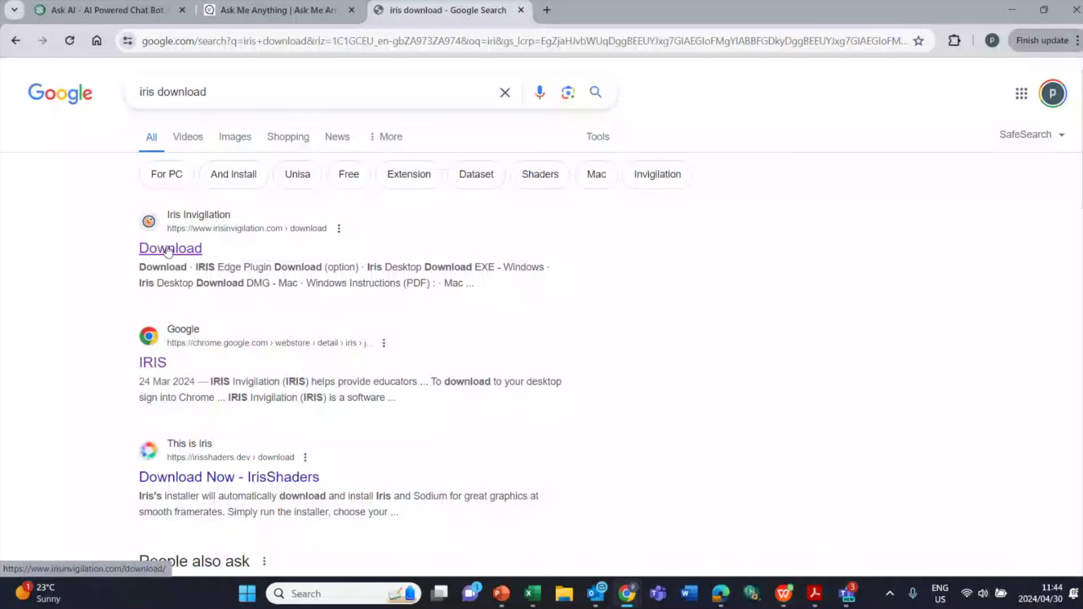
{"action": "left_click", "coordinate": [168, 250]}
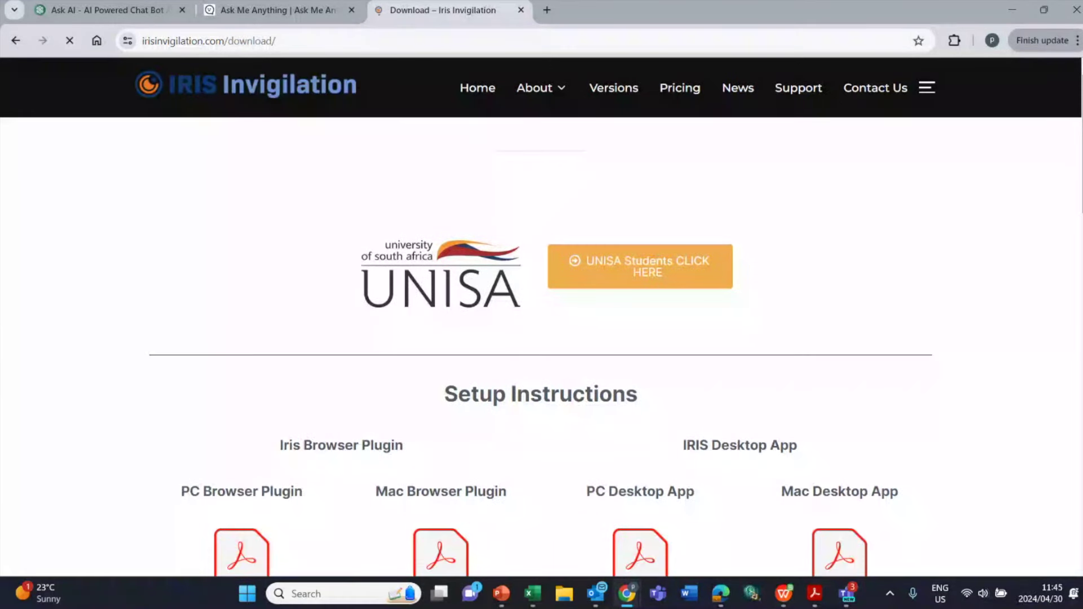
Step: Open the IRIS Chrome Plugin Download option from the Iris Invigilation download page
{"action": "scroll", "coordinate": [542, 339], "scroll_direction": "down", "scroll_amount": 1}
{"action": "scroll", "coordinate": [542, 339], "scroll_direction": "down", "scroll_amount": 1}
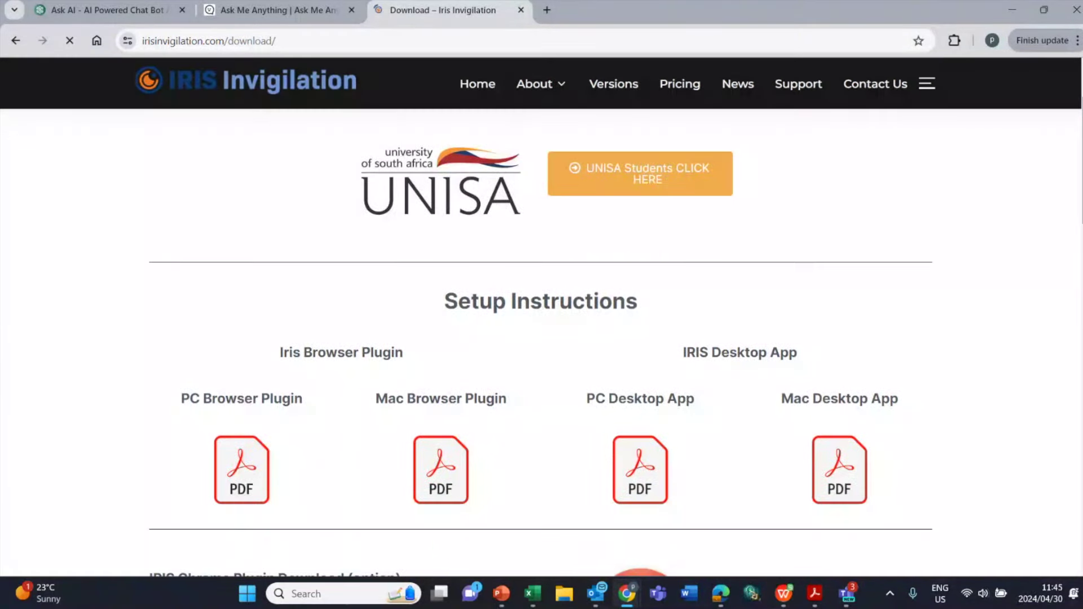
{"action": "scroll", "coordinate": [542, 339], "scroll_direction": "down", "scroll_amount": 1}
{"action": "scroll", "coordinate": [541, 339], "scroll_direction": "down", "scroll_amount": 5}
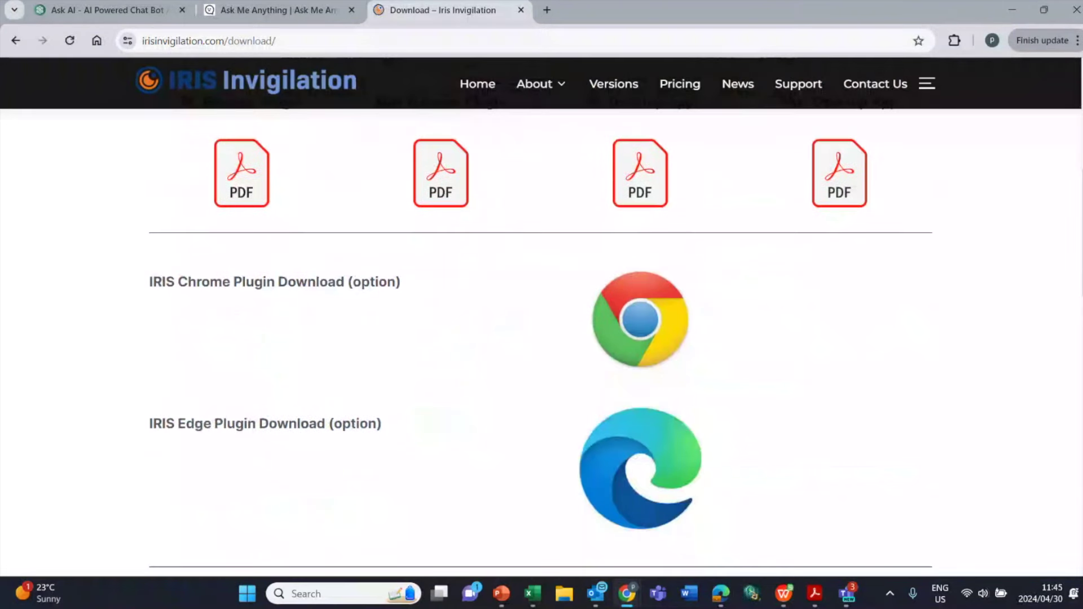
{"action": "scroll", "coordinate": [541, 339], "scroll_direction": "up", "scroll_amount": 1}
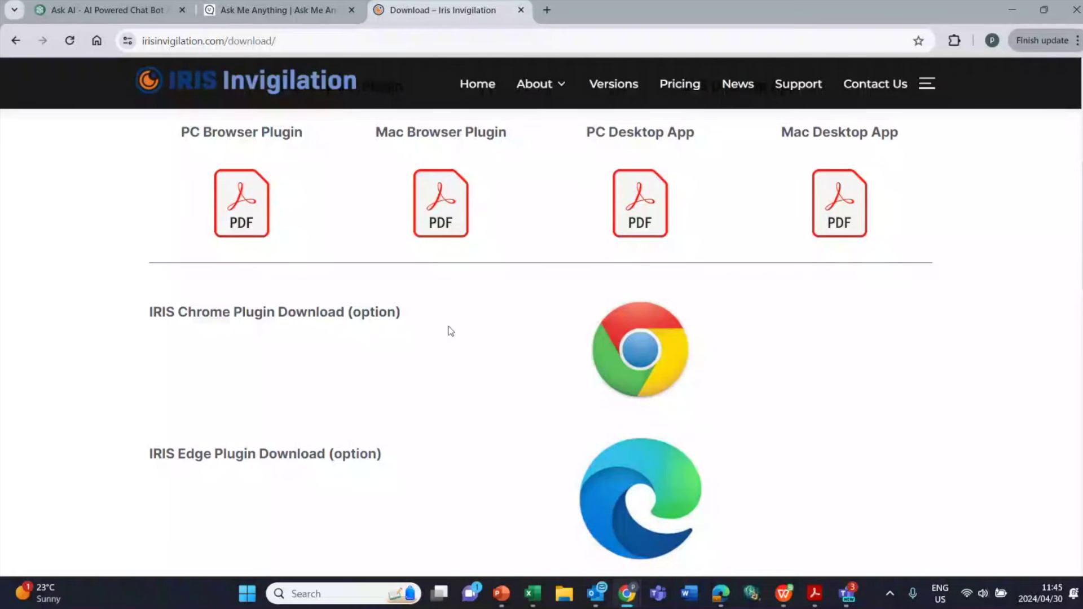
{"action": "left_click", "coordinate": [639, 348]}
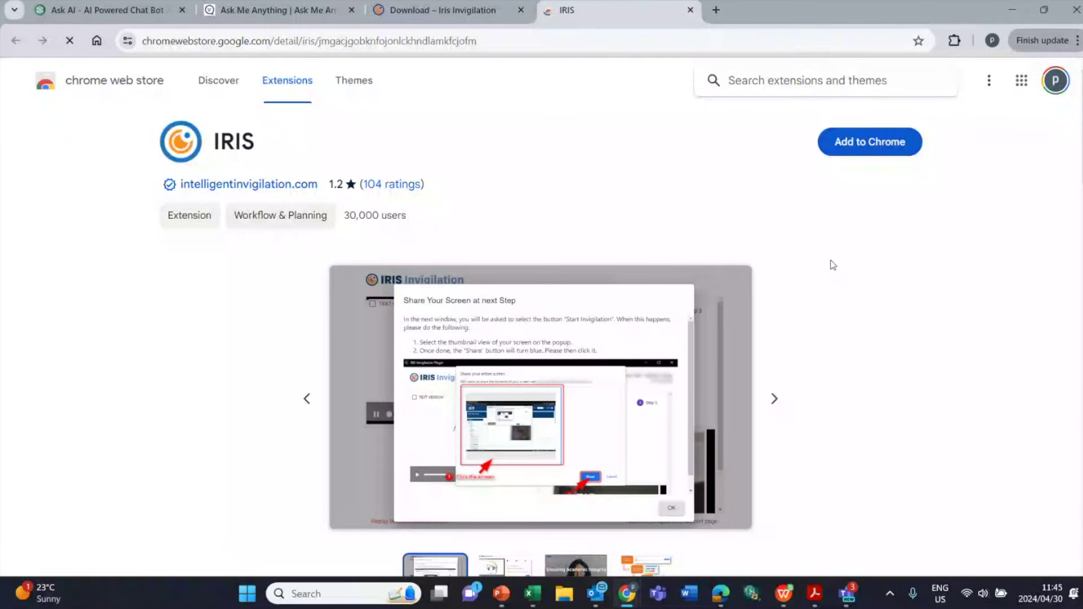
Step: Add the IRIS extension to Chrome and pin it for quick access
{"action": "left_click", "coordinate": [851, 150]}
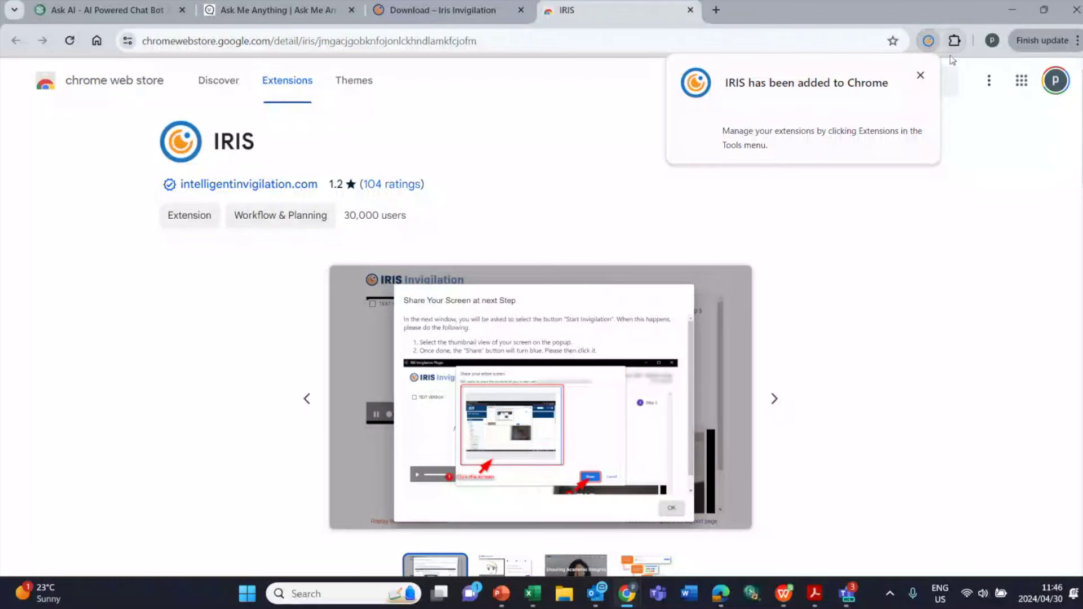
{"action": "left_click", "coordinate": [920, 77]}
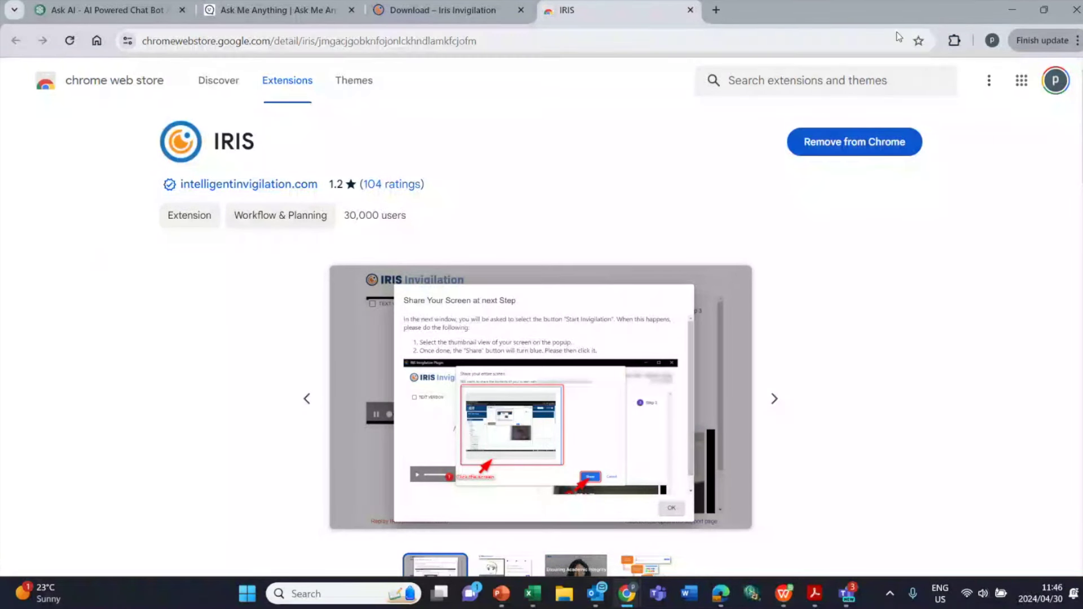
{"action": "left_click", "coordinate": [956, 43]}
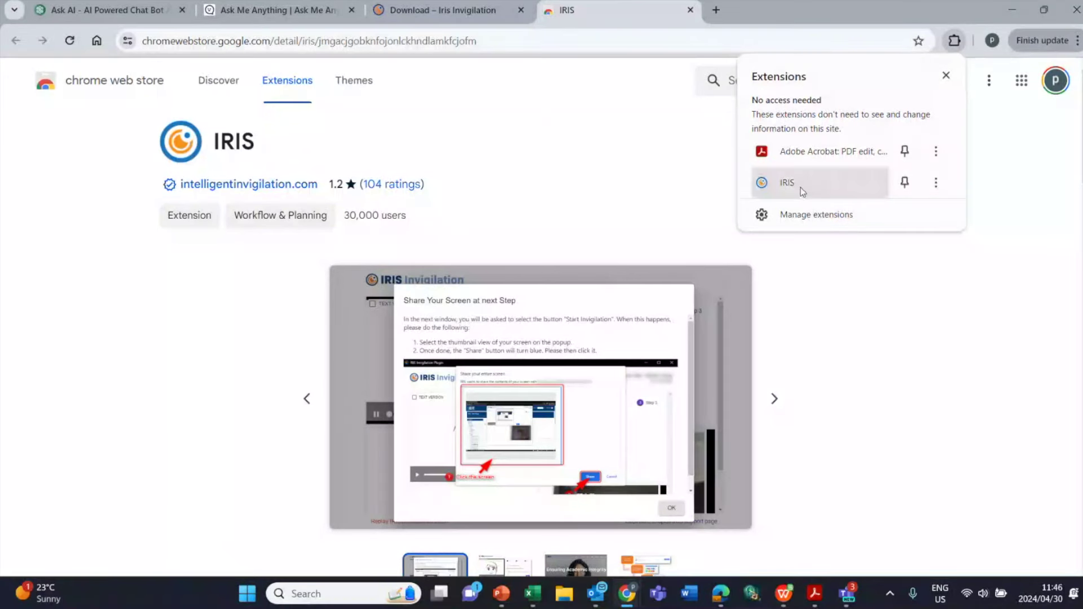
{"action": "left_click", "coordinate": [905, 183]}
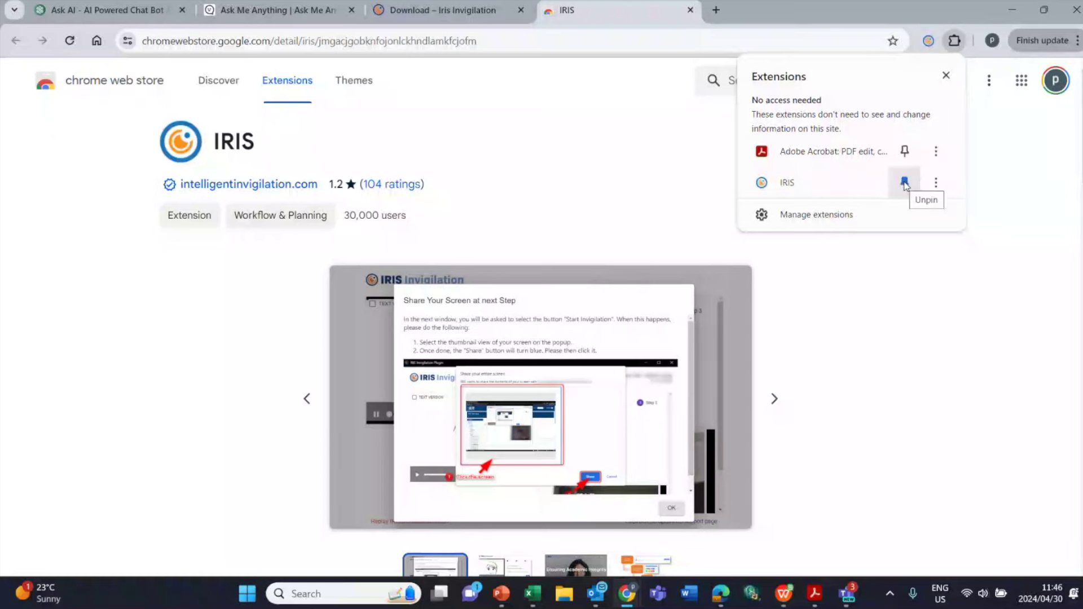
Step: Open the web permissions of the pinned IRIS extension
{"action": "left_click", "coordinate": [929, 42]}
{"action": "left_click", "coordinate": [939, 55]}
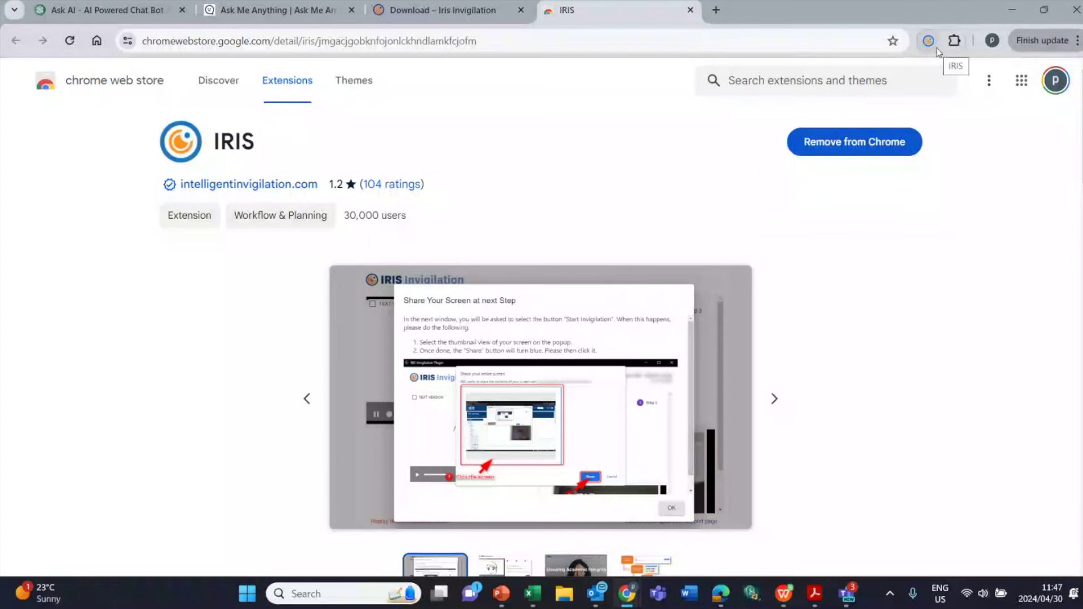
{"action": "right_click", "coordinate": [938, 53]}
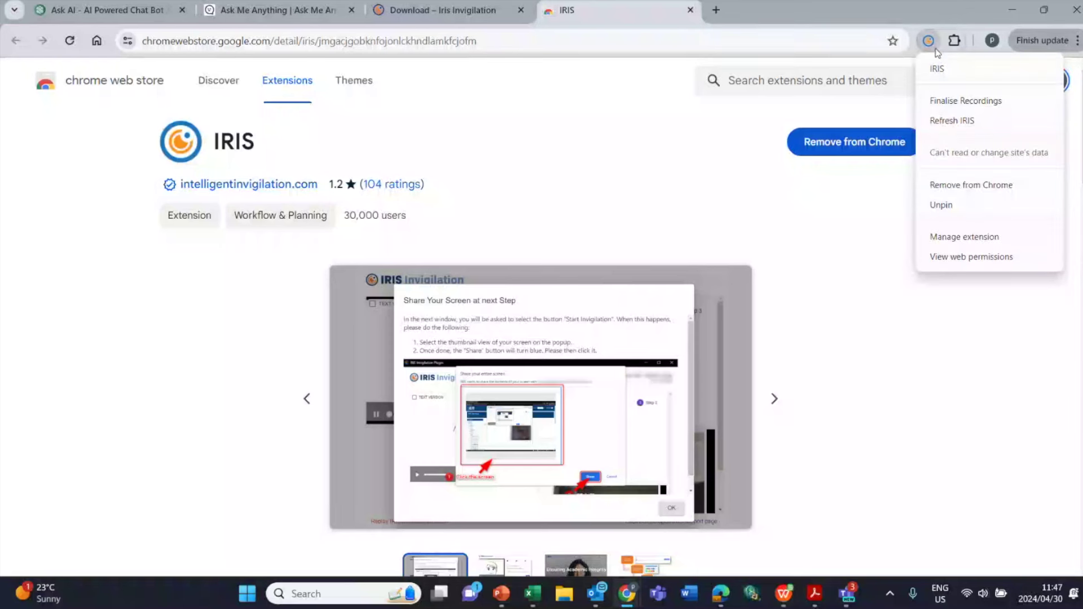
{"action": "left_click", "coordinate": [946, 257]}
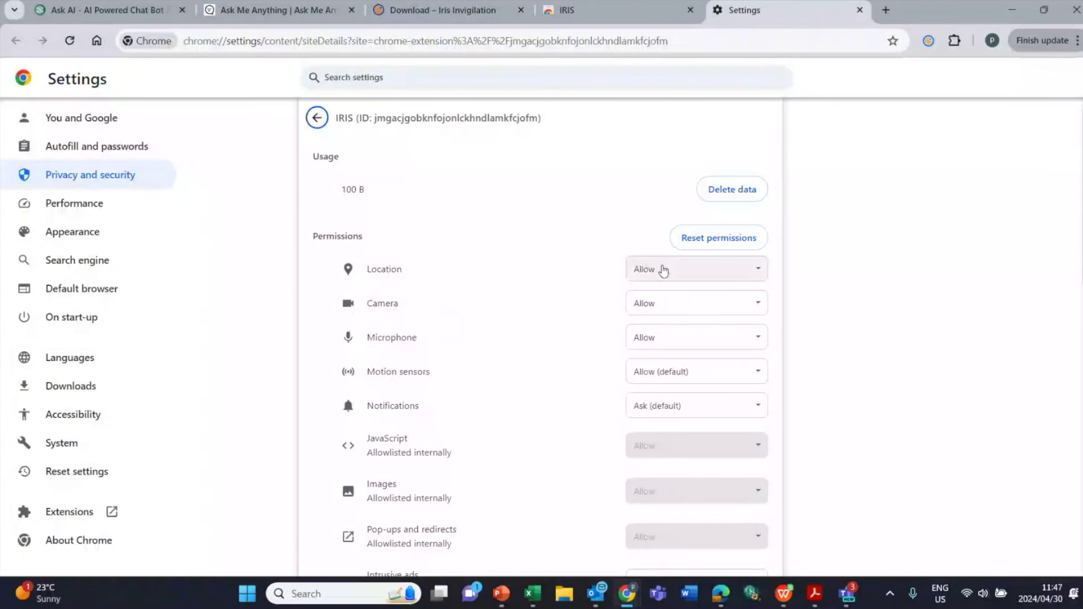
Step: Switch the IRIS extension's Location permission to Block and return it to Allow
{"action": "left_click", "coordinate": [757, 271]}
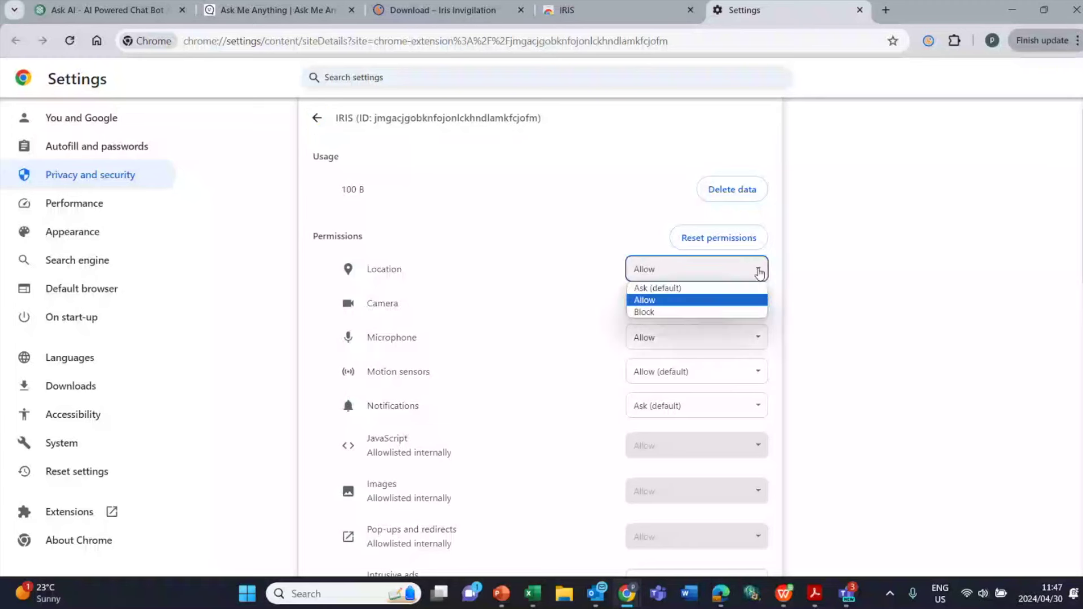
{"action": "left_click", "coordinate": [646, 312]}
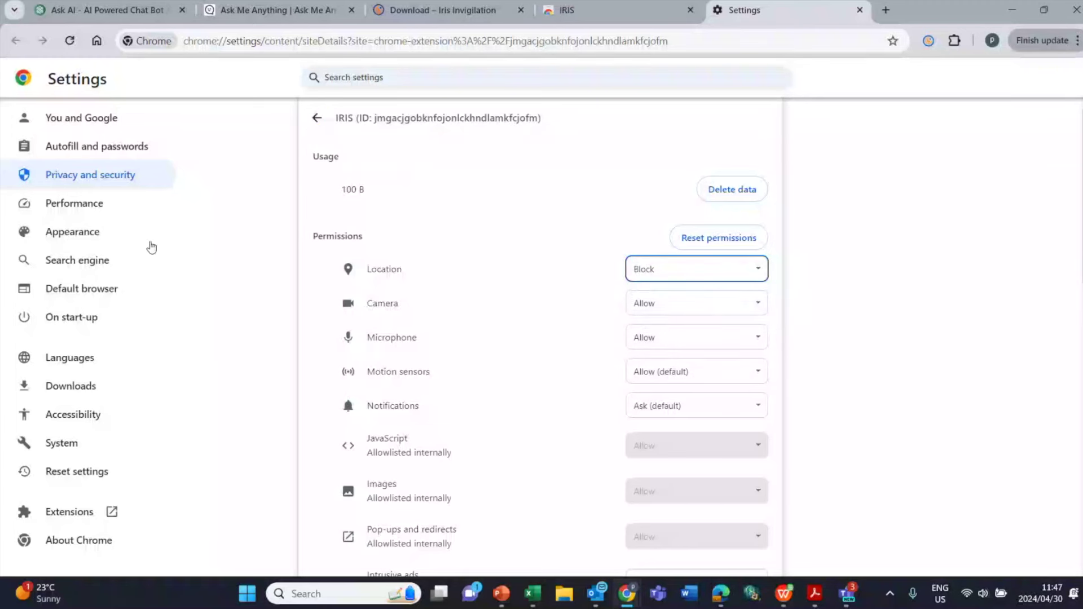
{"action": "key", "text": "Up"}
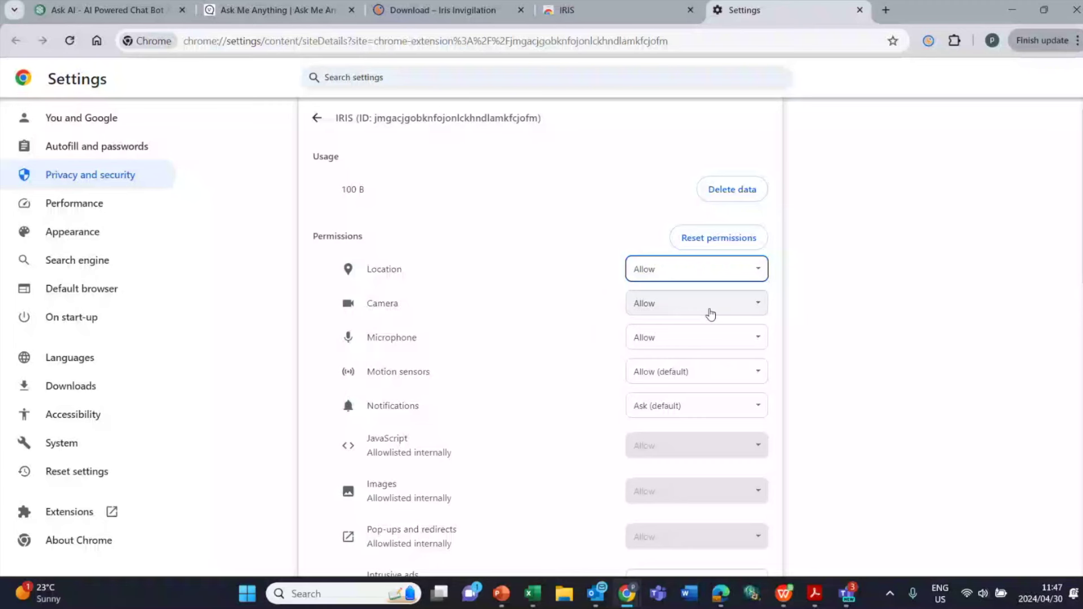
{"action": "left_click", "coordinate": [946, 280]}
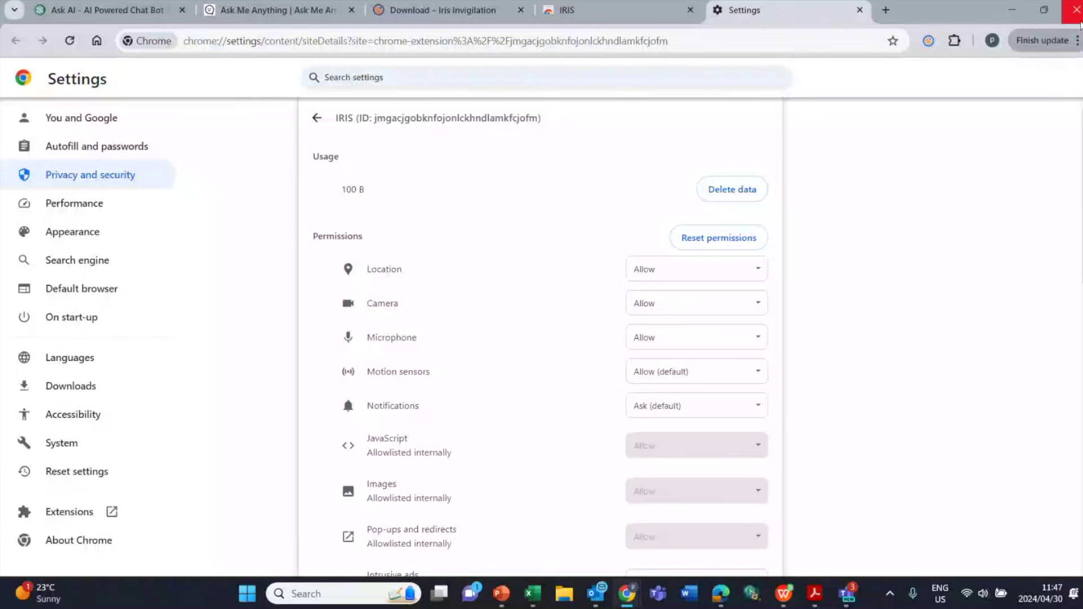
{"action": "left_click", "coordinate": [1077, 40]}
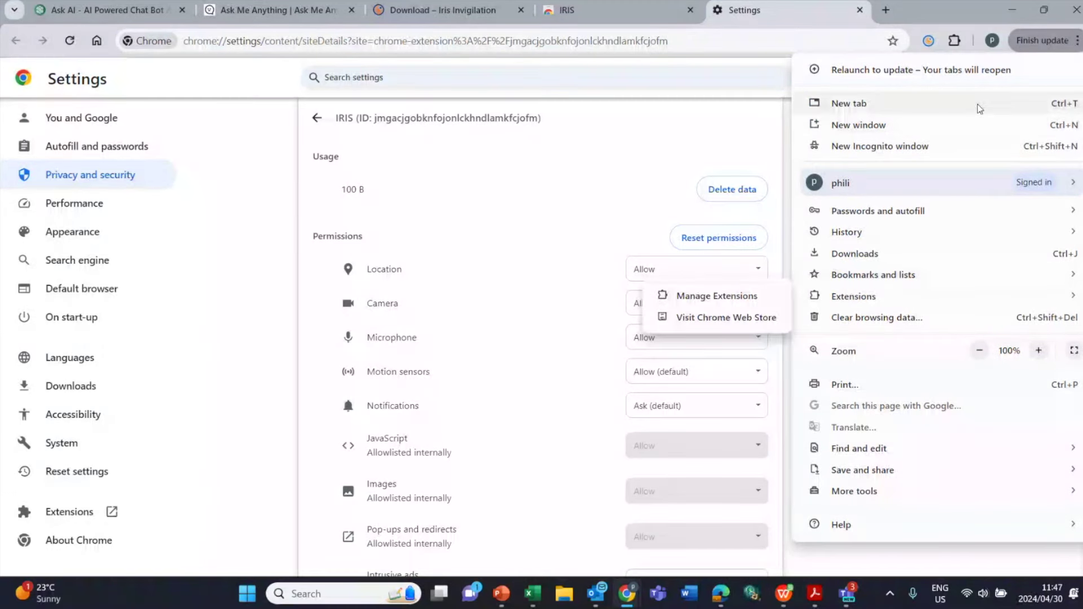
{"action": "mouse_move", "coordinate": [909, 482]}
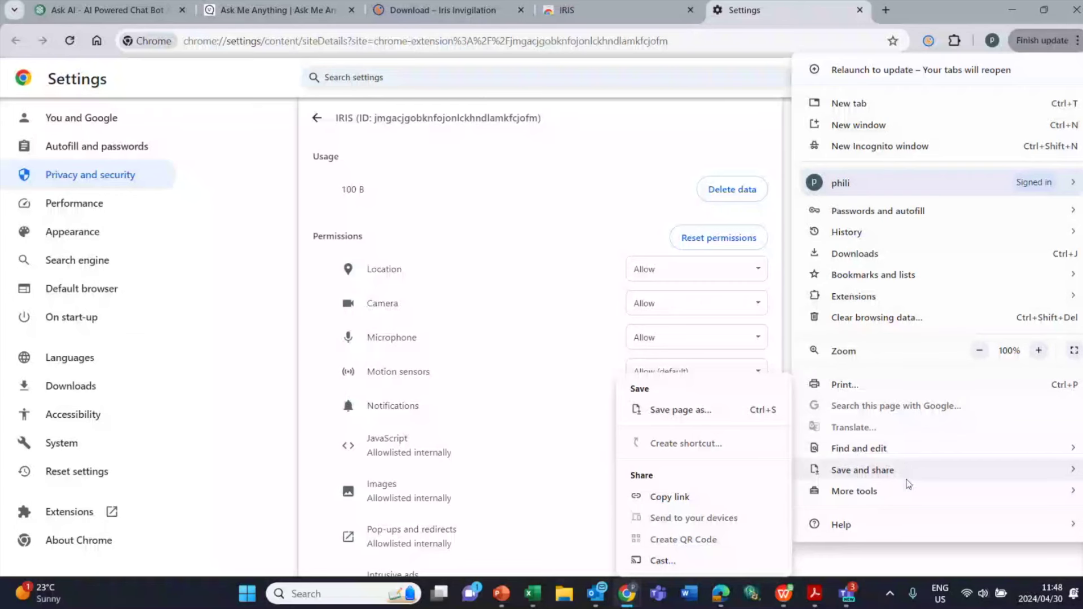
{"action": "left_click", "coordinate": [766, 439]}
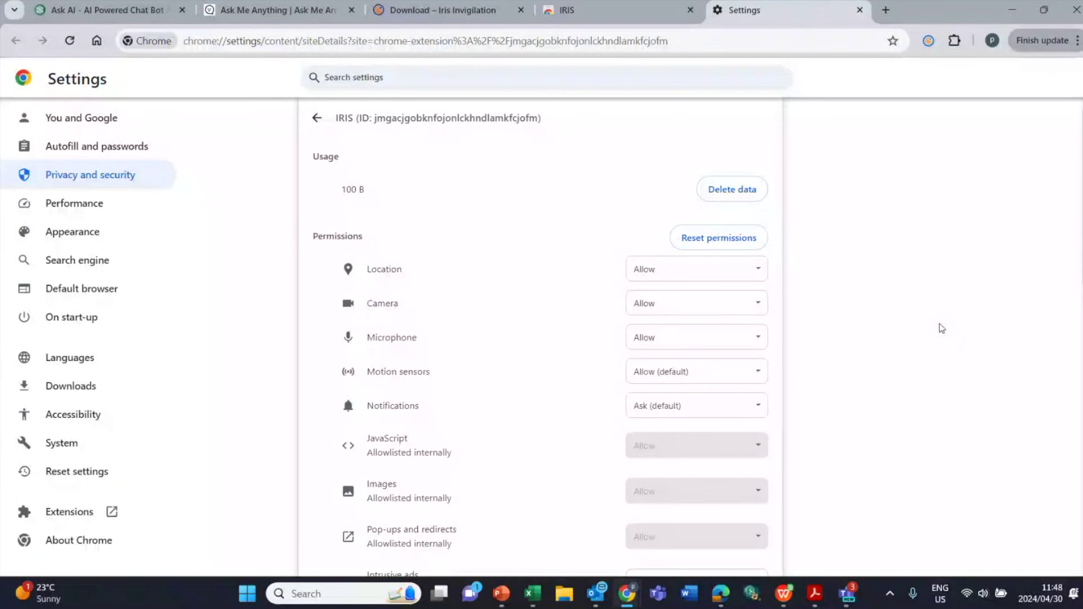
Step: Open the Clear browsing data options, switch the time range to Last 24 Hours and back to All time, and cancel without clearing
{"action": "key", "text": "ctrl+shift+Delete"}
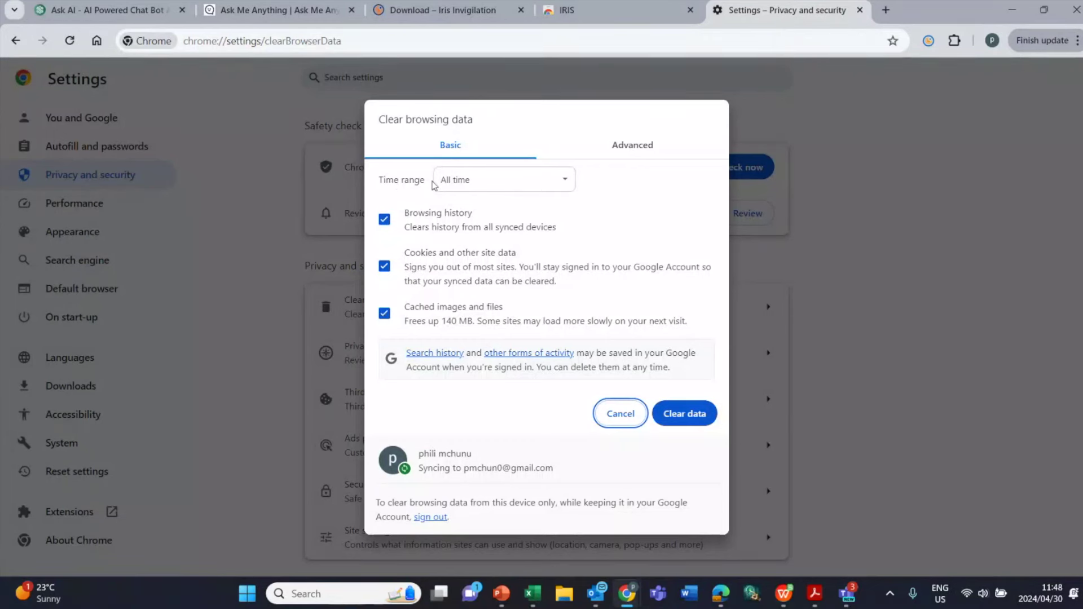
{"action": "left_click", "coordinate": [572, 182]}
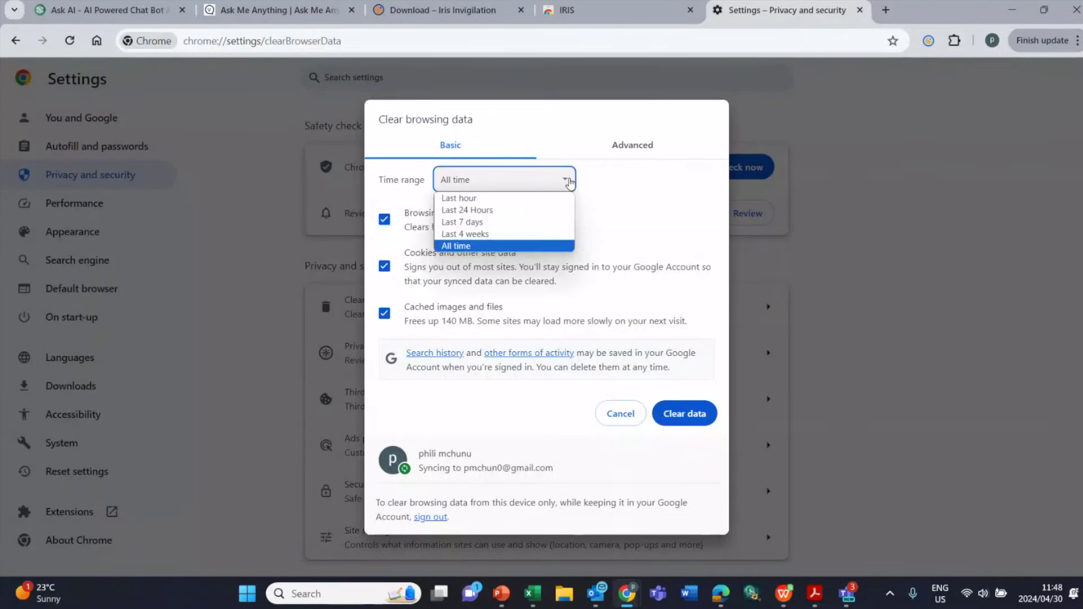
{"action": "left_click", "coordinate": [479, 210]}
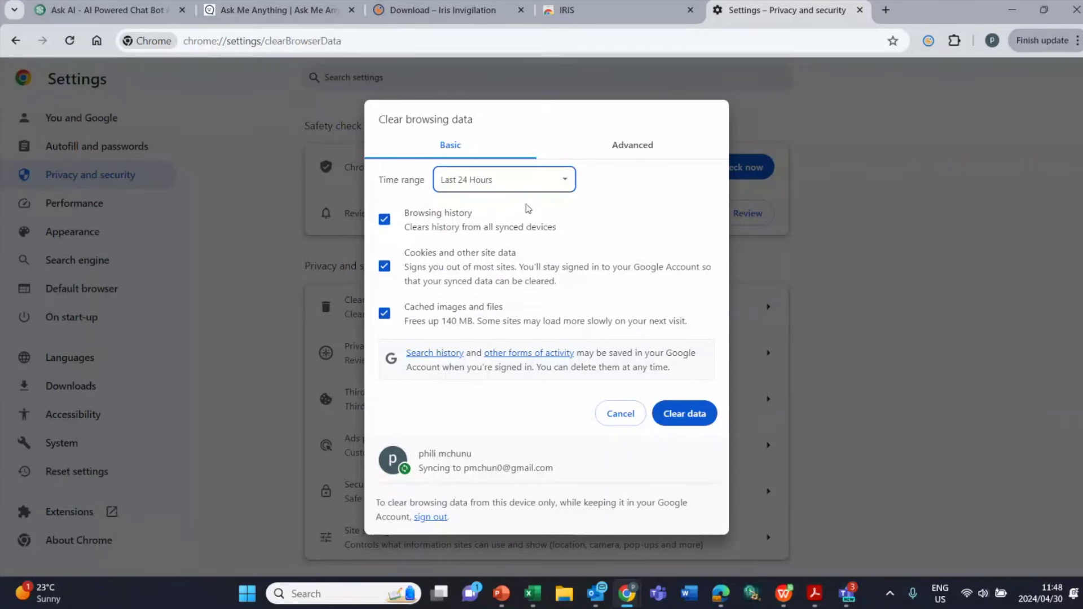
{"action": "left_click", "coordinate": [565, 182]}
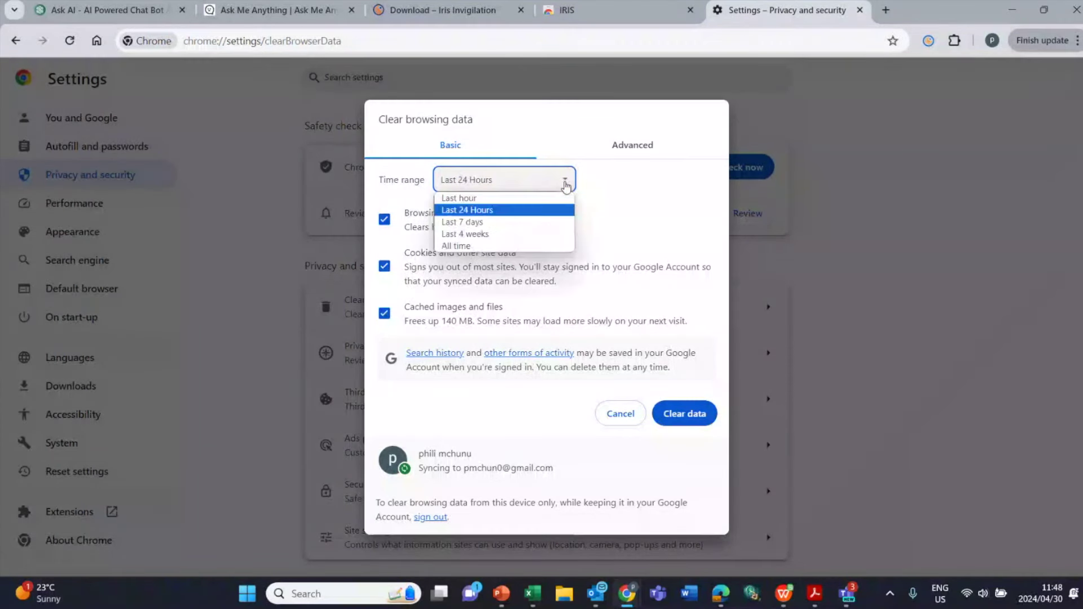
{"action": "left_click", "coordinate": [458, 247]}
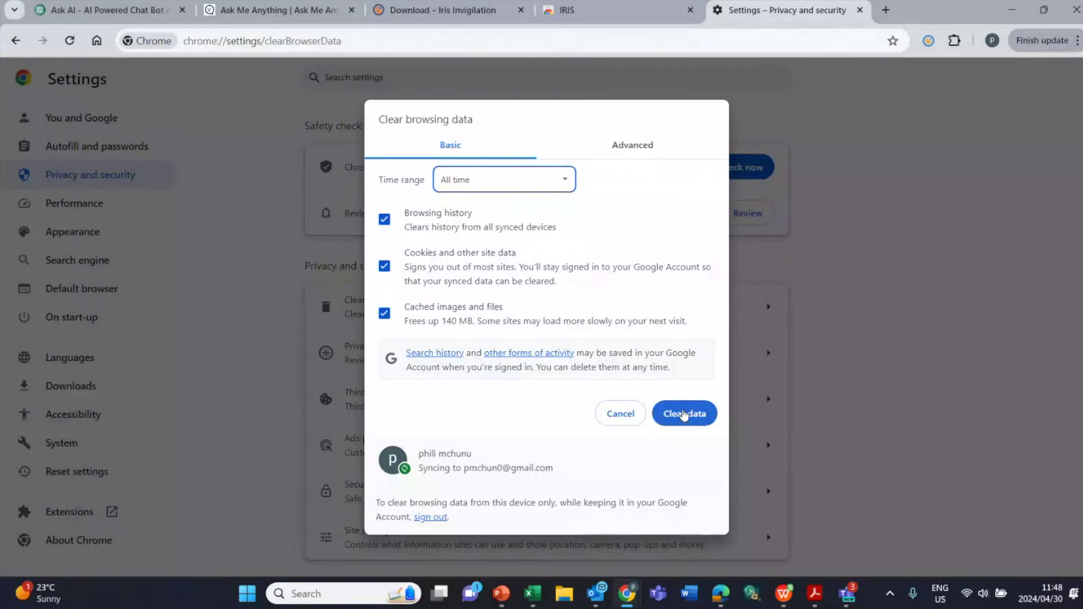
{"action": "left_click", "coordinate": [617, 417]}
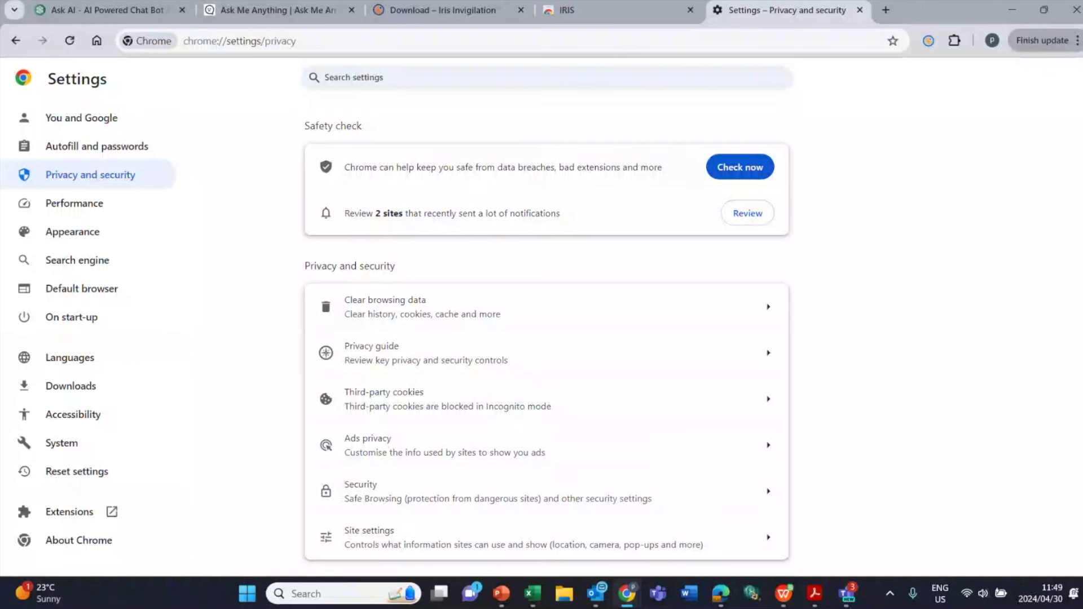
Step: Switch to the Proctoring Tools presentation in PowerPoint
{"action": "mouse_move", "coordinate": [504, 599]}
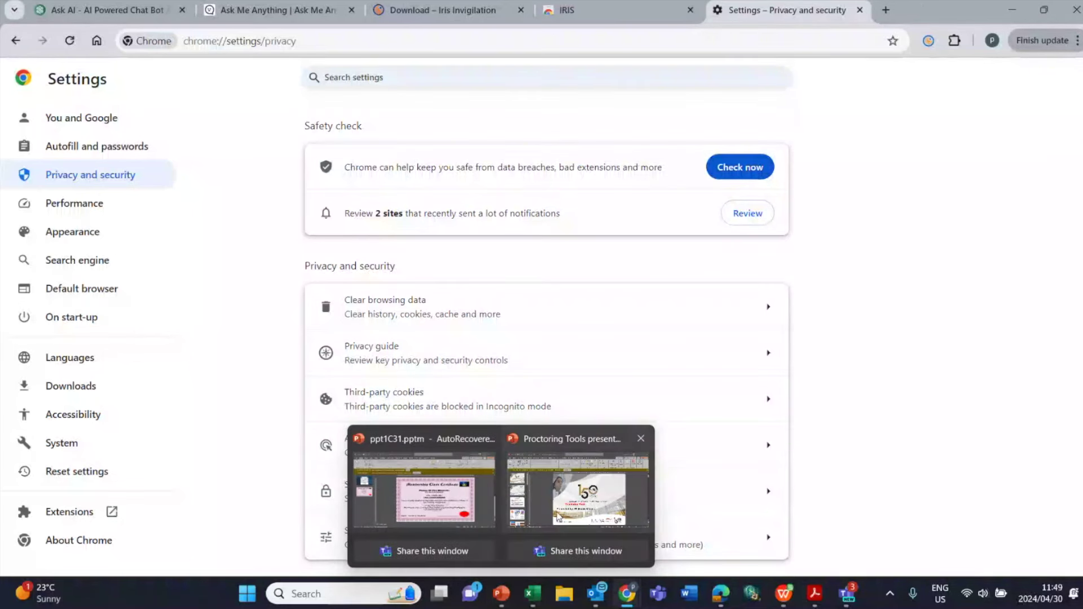
{"action": "left_click", "coordinate": [559, 517]}
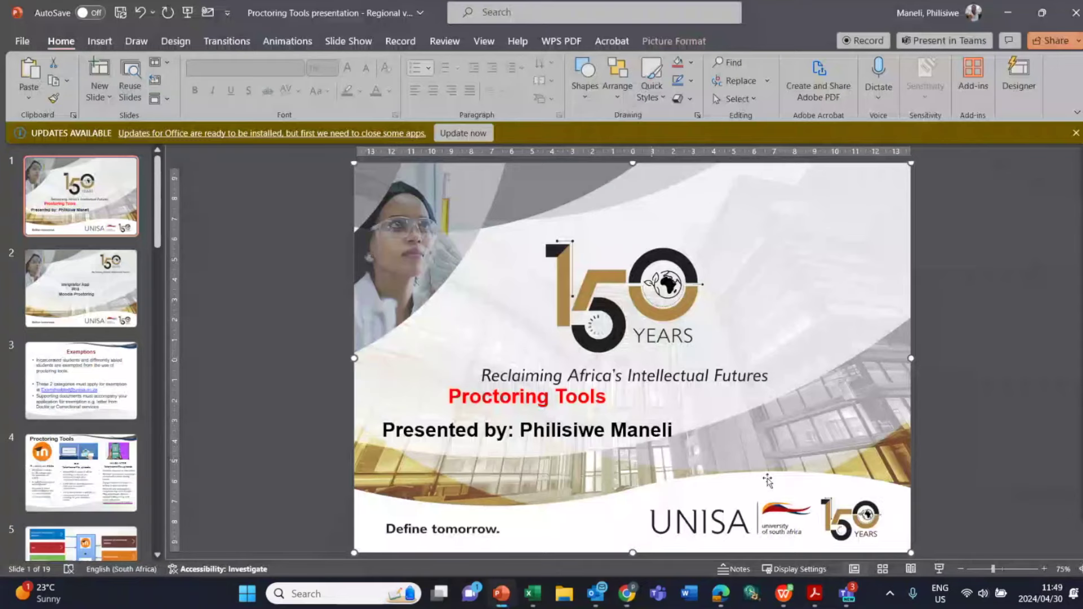